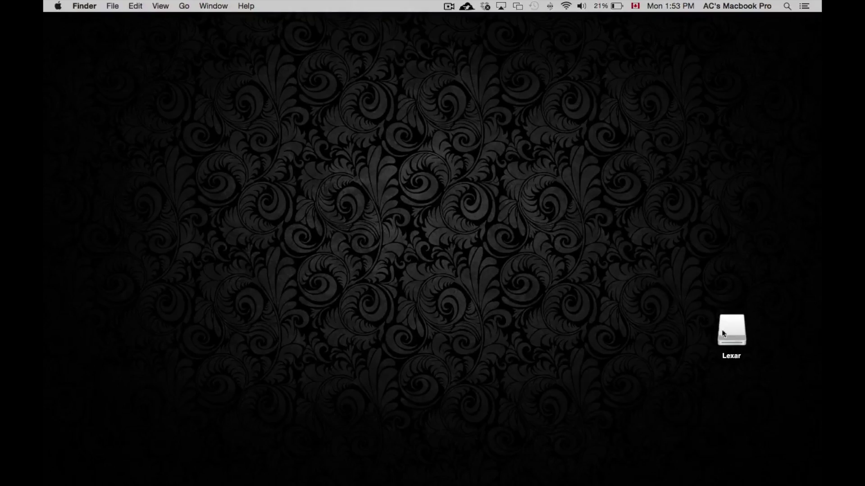
Move the Lexar drive icon to the desktop's top centre and confirm in Finder that it's empty.
{"action": "left_click_drag", "start_coordinate": [728, 283], "coordinate": [426, 135]}
{"action": "left_click", "coordinate": [458, 175]}
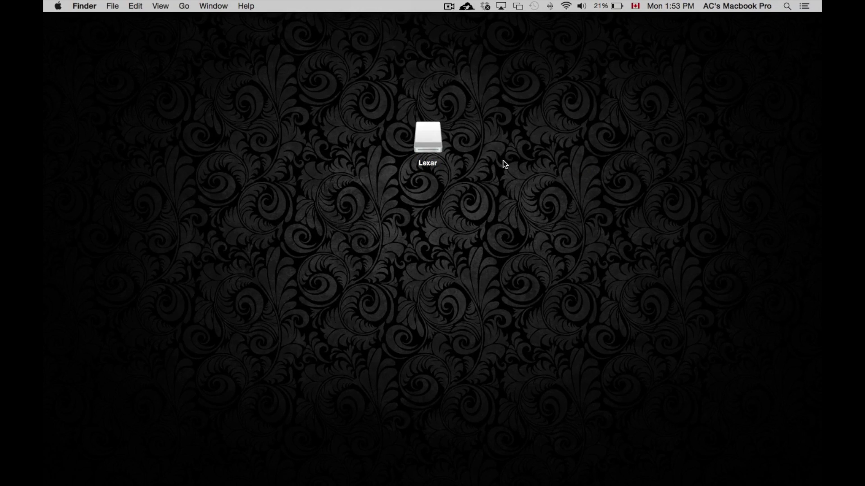
{"action": "mouse_move", "coordinate": [363, 470]}
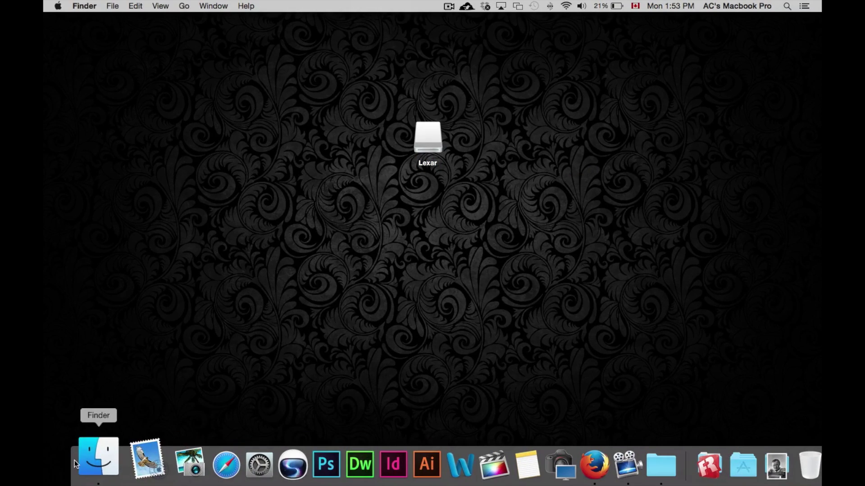
{"action": "left_click", "coordinate": [77, 458]}
{"action": "left_click", "coordinate": [121, 297]}
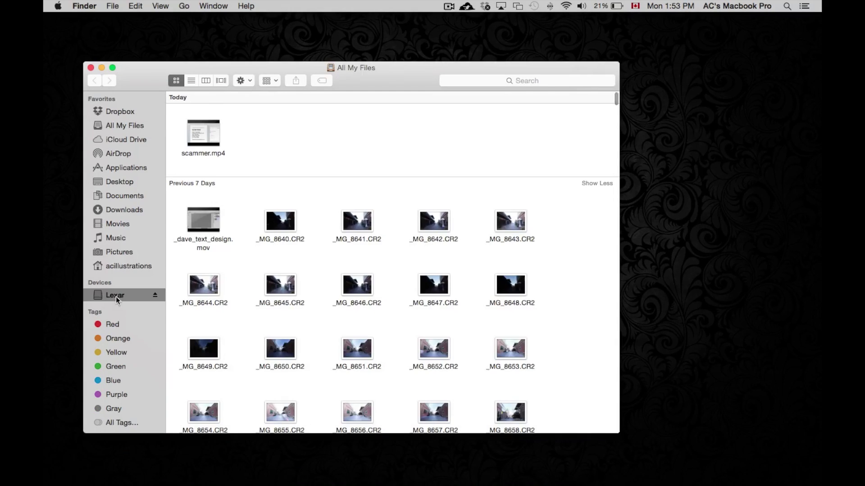
{"action": "left_click_drag", "start_coordinate": [162, 77], "coordinate": [193, 38]}
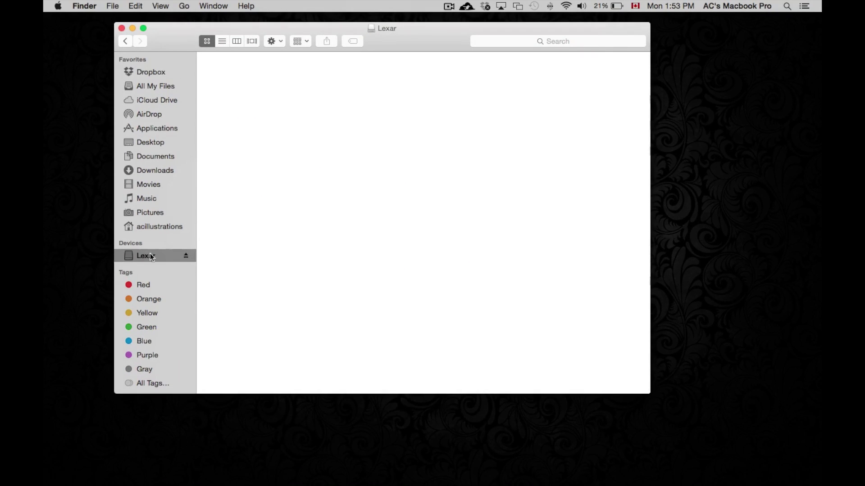
{"action": "left_click", "coordinate": [122, 29]}
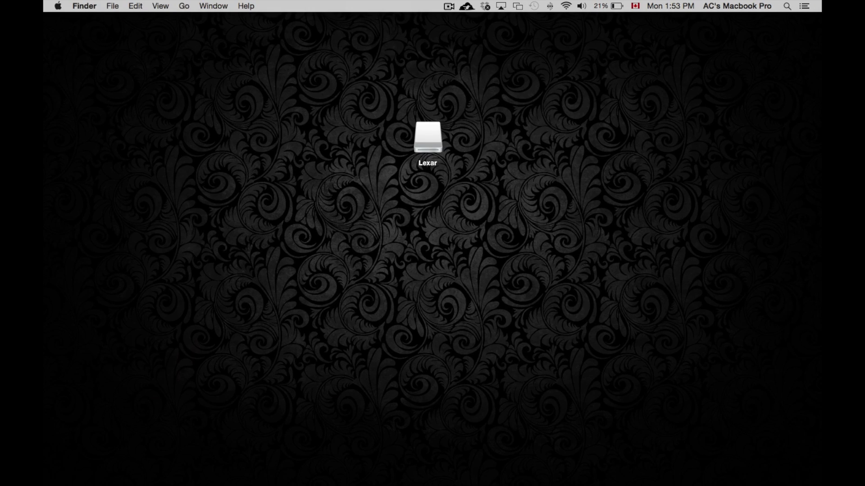
Launch Disk Utility from a Spotlight search.
{"action": "left_click", "coordinate": [787, 6]}
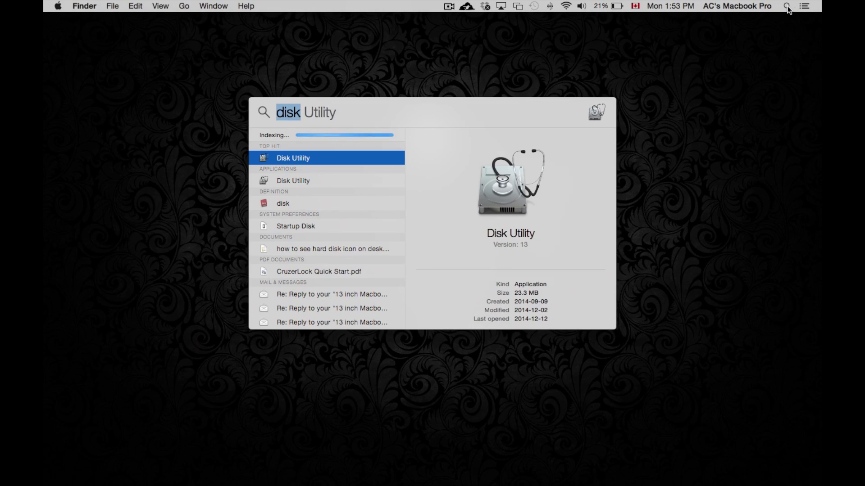
{"action": "left_click", "coordinate": [310, 112]}
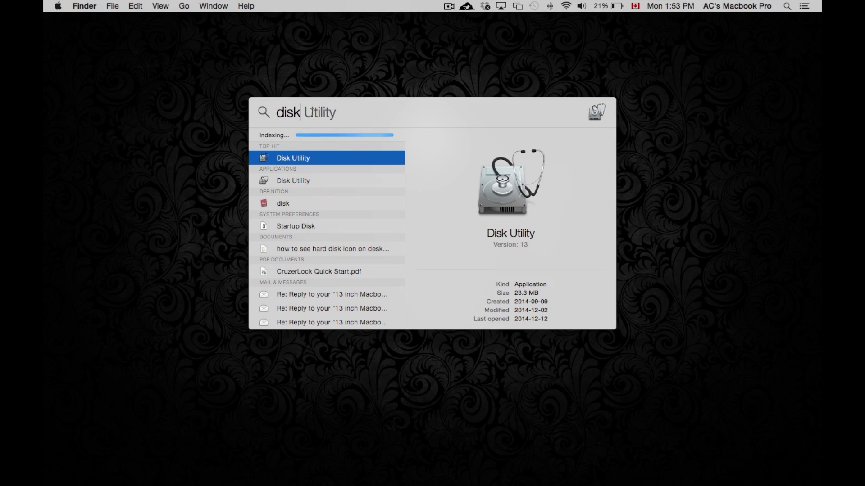
{"action": "left_click", "coordinate": [278, 147]}
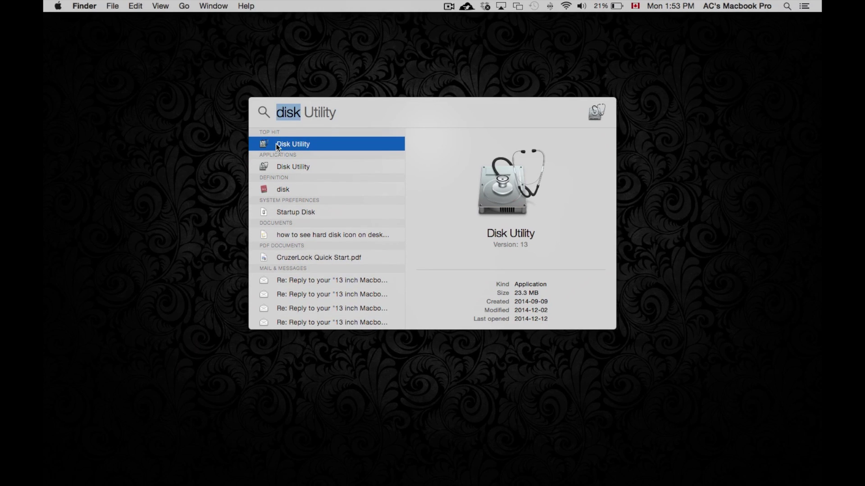
{"action": "double_click", "coordinate": [277, 147]}
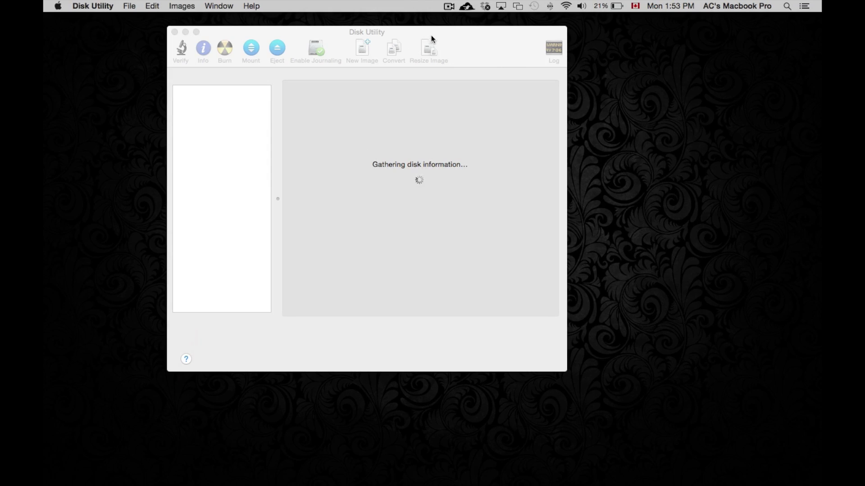
Move the Disk Utility window left to uncover the Lexar icon and check its context menu.
{"action": "left_click_drag", "start_coordinate": [431, 35], "coordinate": [556, 42]}
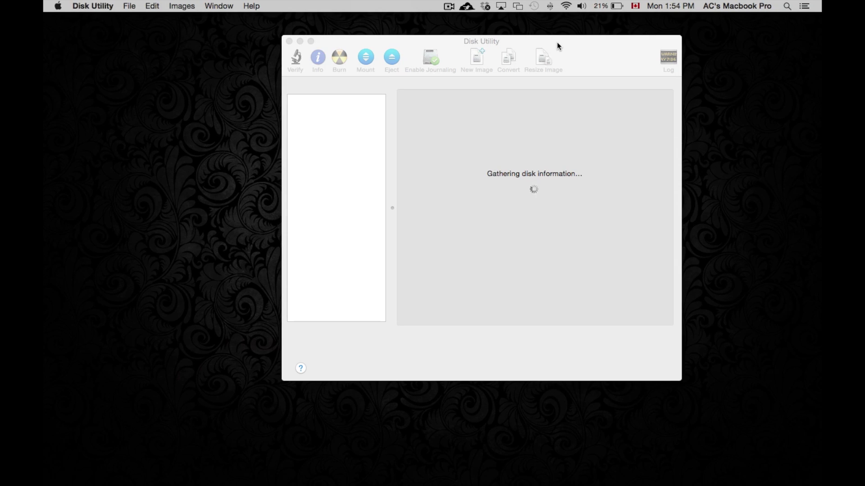
{"action": "left_click_drag", "start_coordinate": [564, 44], "coordinate": [249, 52]}
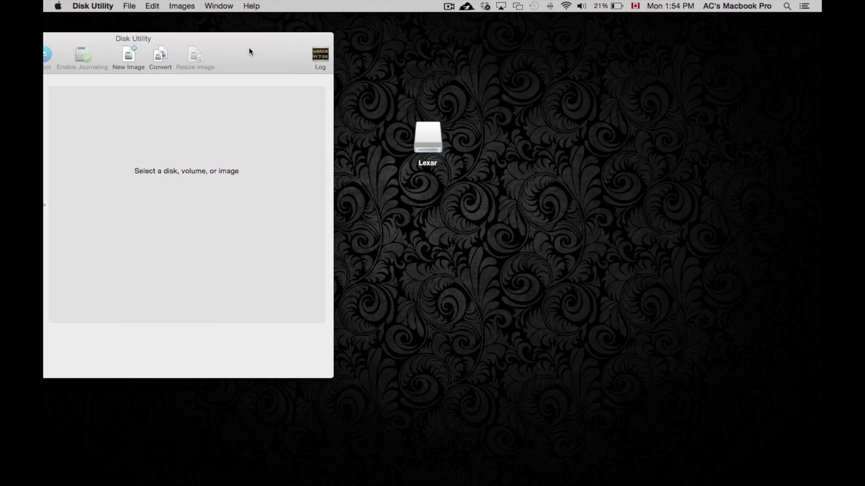
{"action": "right_click", "coordinate": [432, 140]}
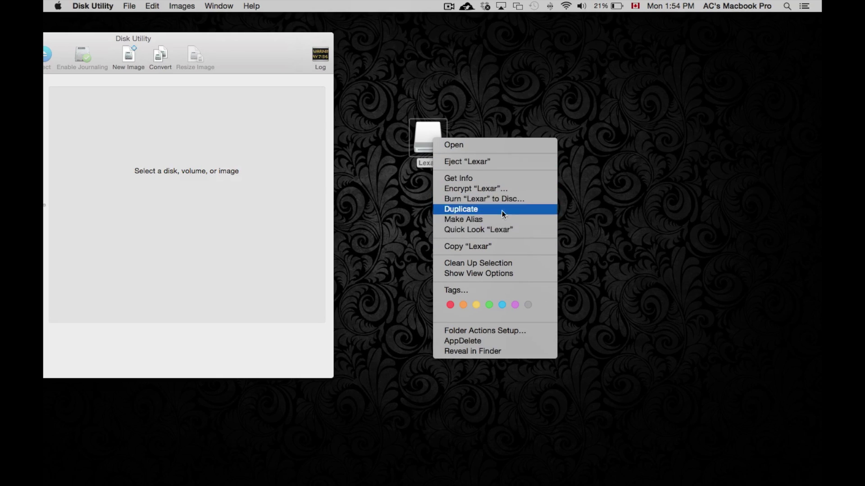
{"action": "left_click", "coordinate": [644, 117]}
Select the 64.02 GB Lexar USB Flash Drive and show its Erase options.
{"action": "left_click_drag", "start_coordinate": [241, 56], "coordinate": [636, 56]}
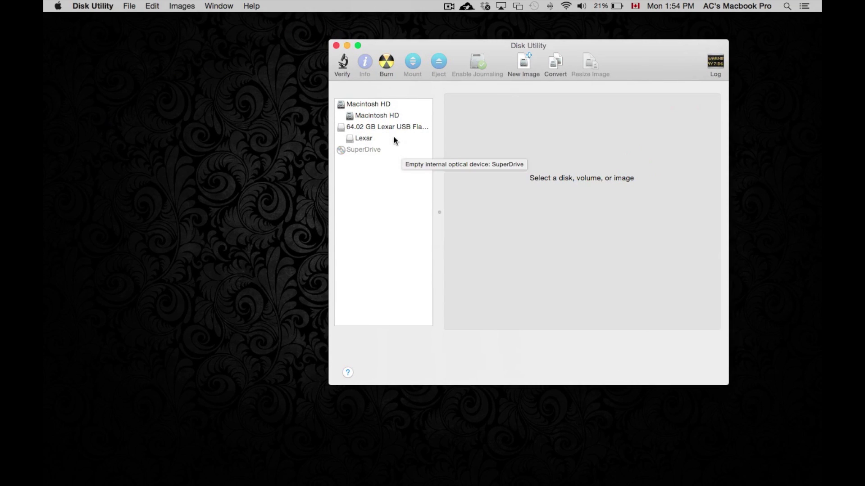
{"action": "left_click", "coordinate": [367, 115]}
{"action": "left_click", "coordinate": [372, 105]}
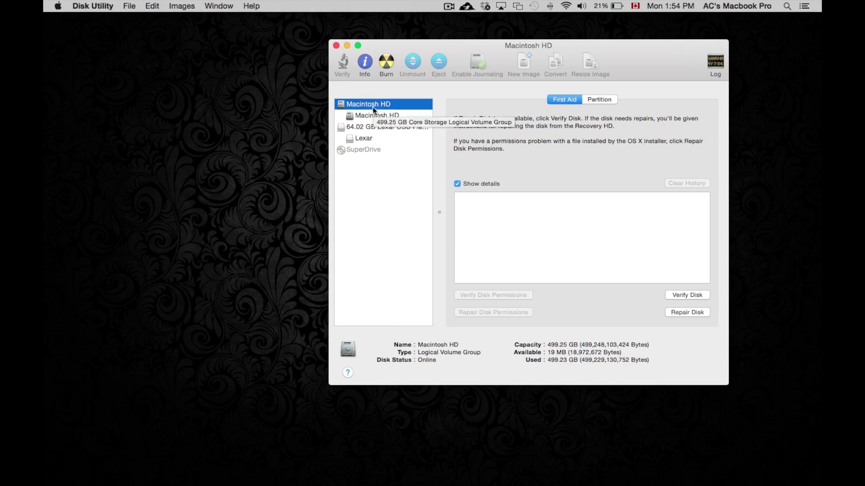
{"action": "left_click", "coordinate": [374, 127]}
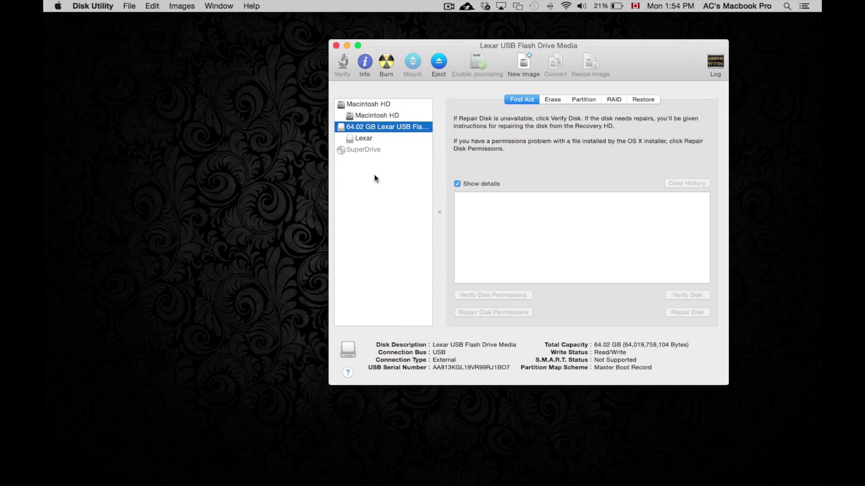
{"action": "left_click", "coordinate": [555, 100]}
{"action": "left_click_drag", "start_coordinate": [641, 51], "coordinate": [545, 37]}
Check that the Lexar partition is MS-DOS (FAT32), then reselect the whole drive.
{"action": "left_click", "coordinate": [288, 123]}
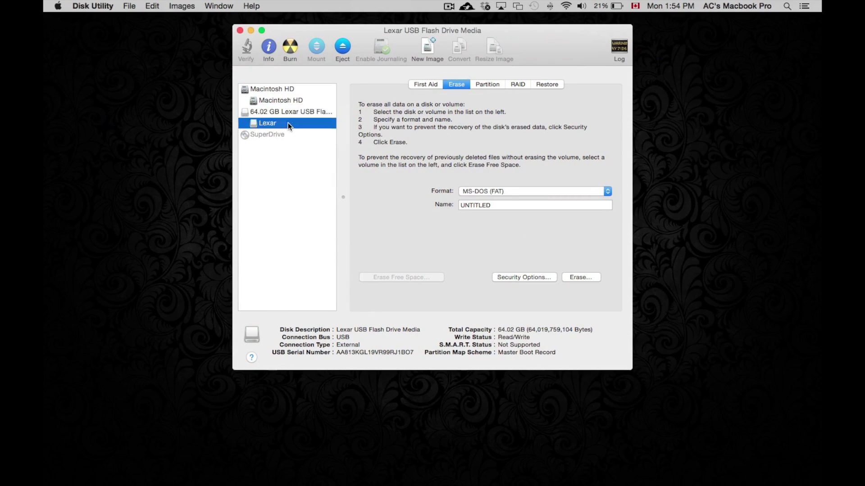
{"action": "left_click", "coordinate": [282, 114]}
{"action": "left_click", "coordinate": [279, 123]}
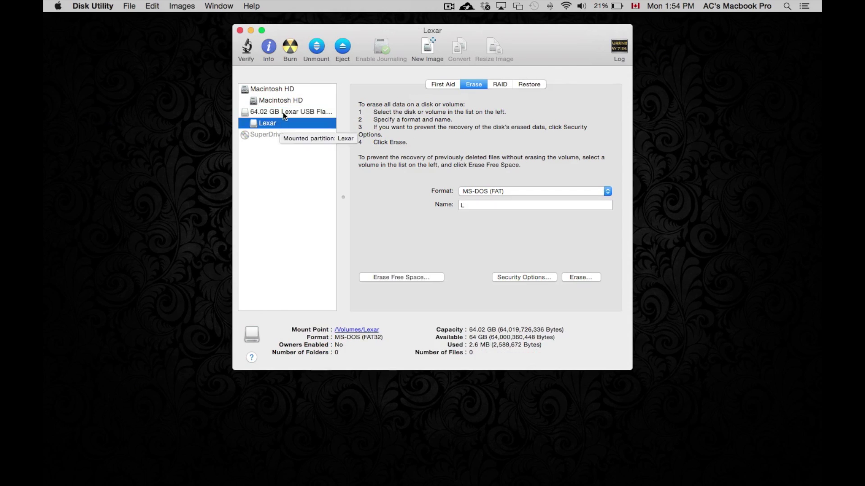
{"action": "left_click", "coordinate": [283, 112]}
{"action": "left_click", "coordinate": [282, 121]}
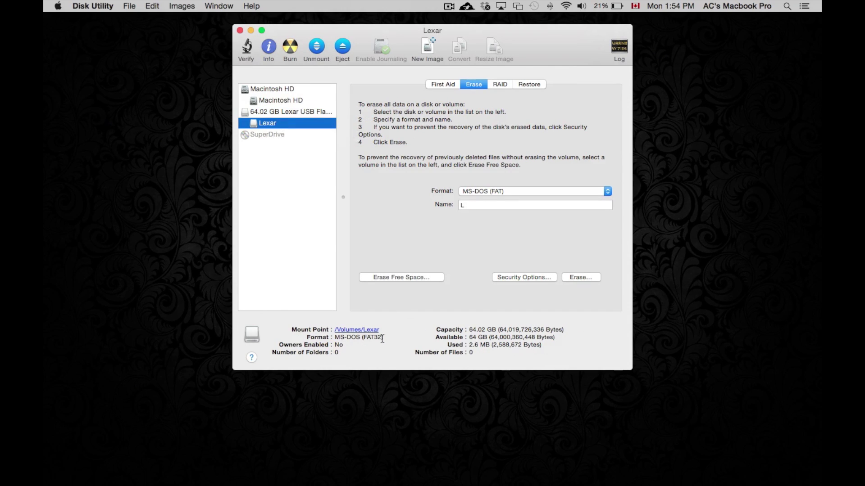
{"action": "left_click_drag", "start_coordinate": [384, 338], "coordinate": [304, 336]}
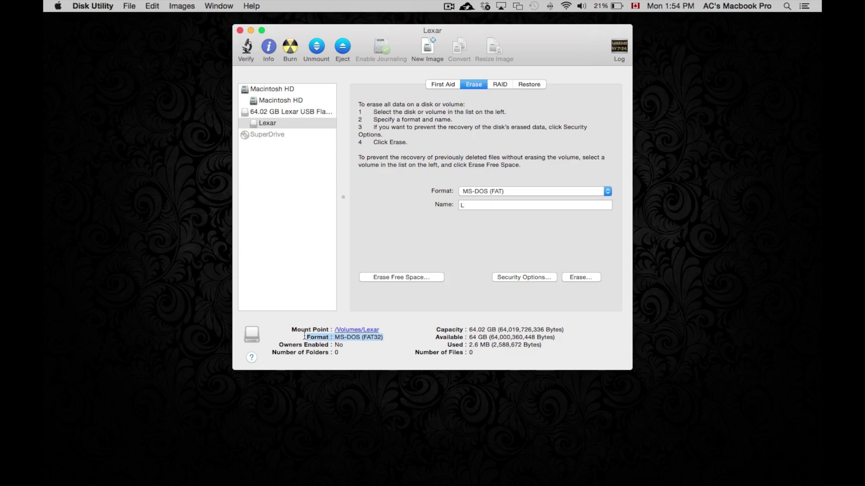
{"action": "left_click_drag", "start_coordinate": [381, 340], "coordinate": [309, 341]}
{"action": "left_click", "coordinate": [308, 111]}
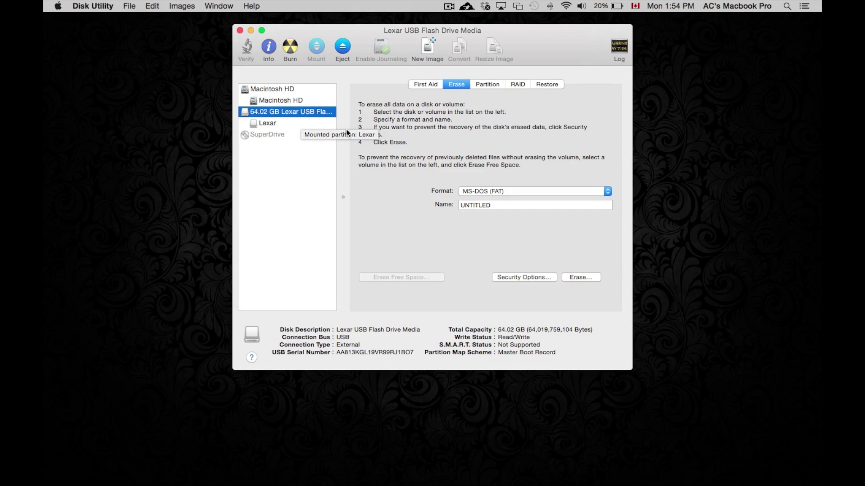
Choose Mac OS Extended (Journaled) from the erase Format list.
{"action": "left_click", "coordinate": [607, 192]}
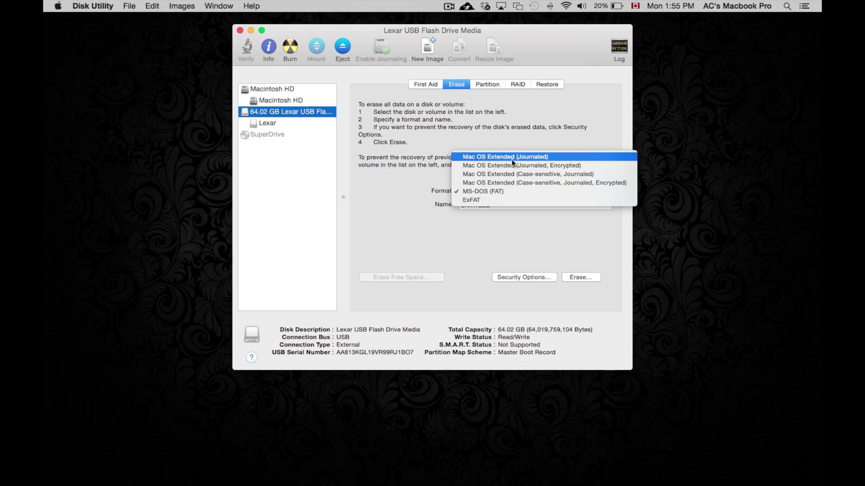
{"action": "left_click", "coordinate": [541, 157]}
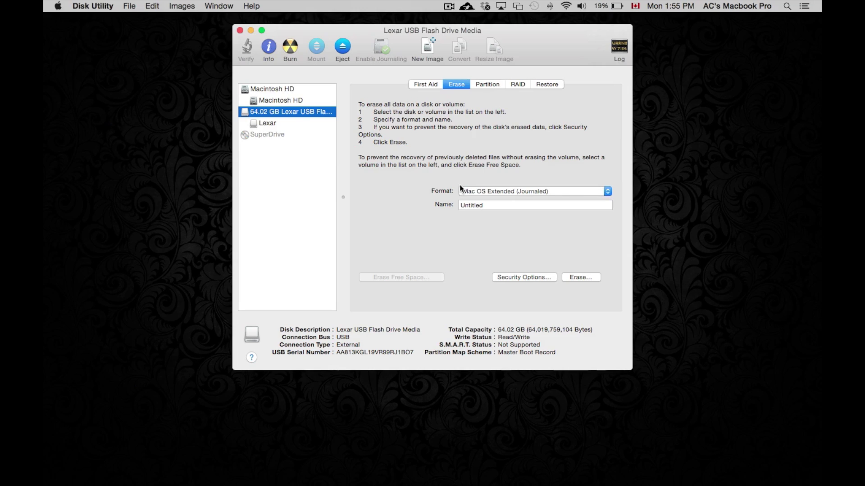
Erase the whole Lexar drive as ExFAT with the volume name '63gb usb'.
{"action": "left_click", "coordinate": [603, 191]}
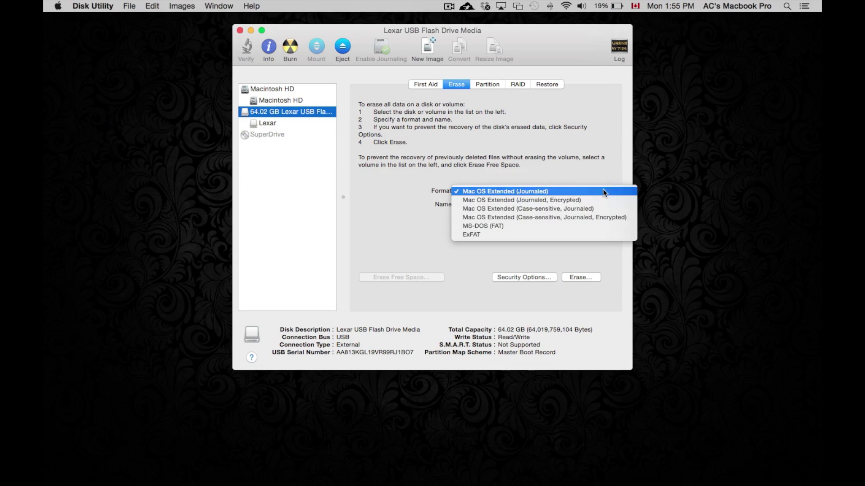
{"action": "left_click", "coordinate": [504, 234]}
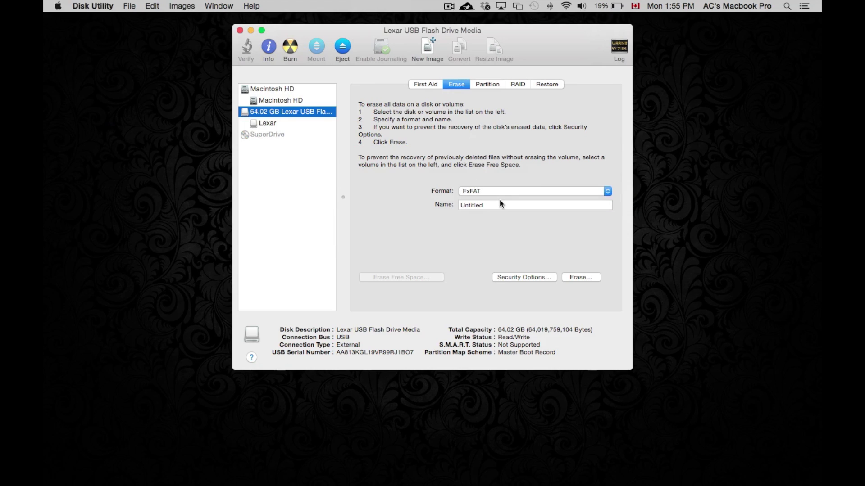
{"action": "key", "text": "Tab"}
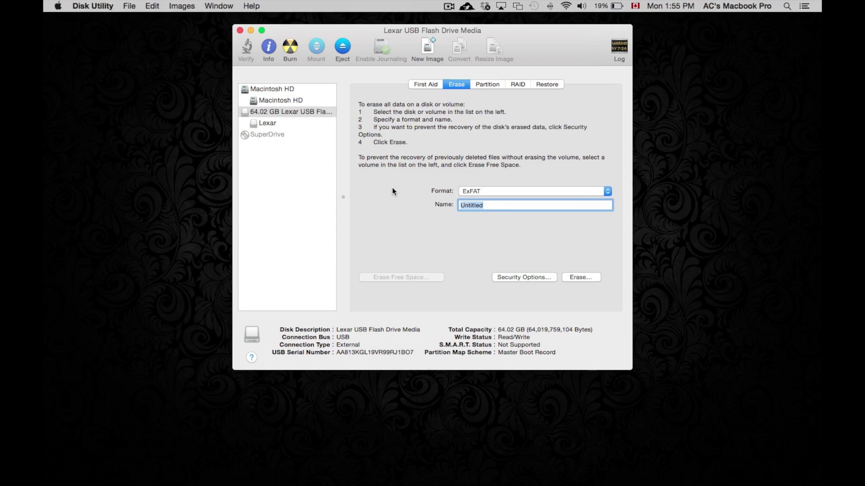
{"action": "type", "text": "63"}
{"action": "type", "text": "gb"}
{"action": "type", "text": "dr"}
{"action": "key", "text": "BackSpace"}
{"action": "key", "text": "BackSpace"}
{"action": "left_click", "coordinate": [579, 274]}
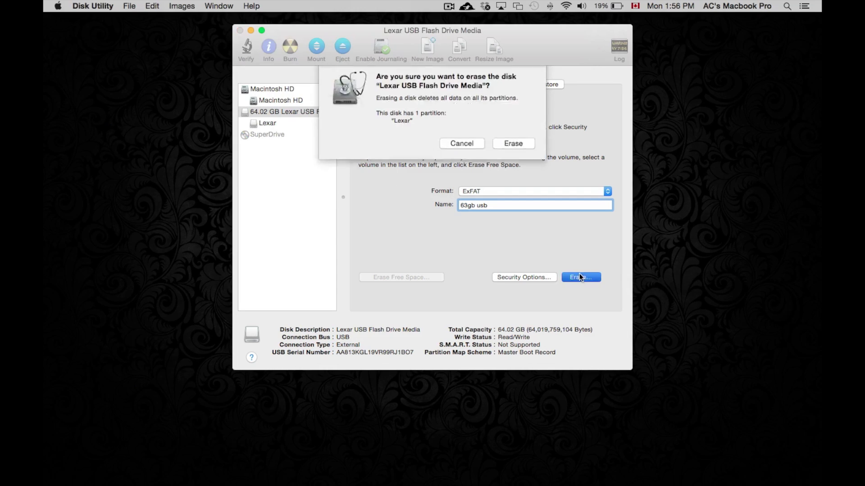
{"action": "left_click", "coordinate": [516, 147]}
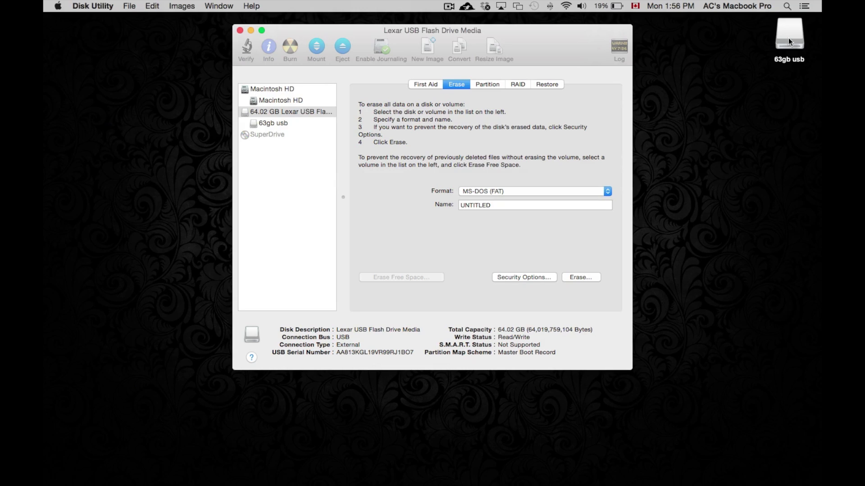
Nudge the 63gb usb desktop icon and move the Disk Utility window further left.
{"action": "left_click_drag", "start_coordinate": [788, 38], "coordinate": [708, 57]}
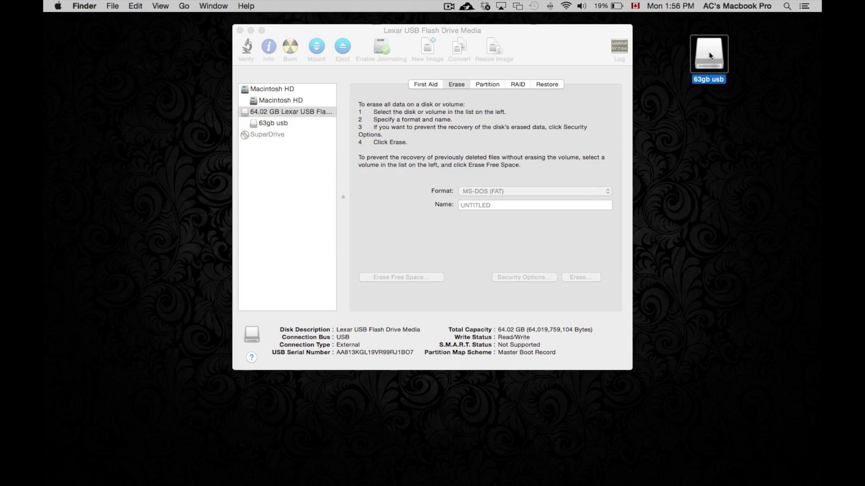
{"action": "left_click", "coordinate": [729, 95]}
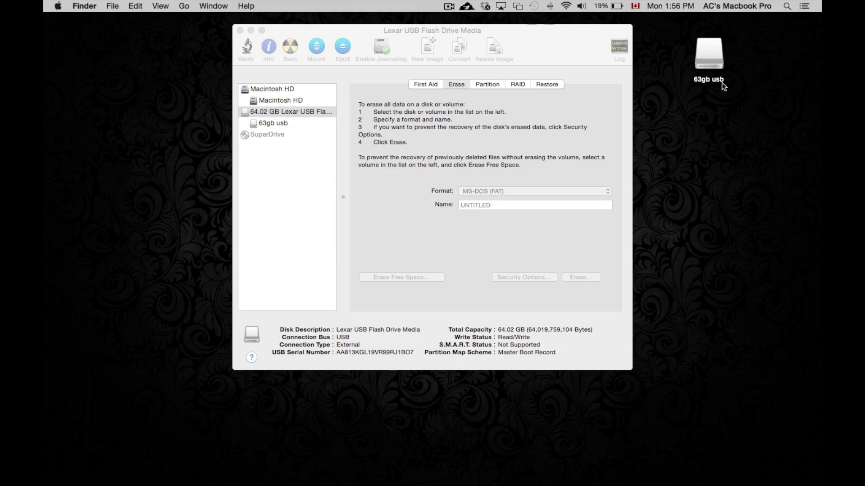
{"action": "left_click_drag", "start_coordinate": [545, 39], "coordinate": [410, 60]}
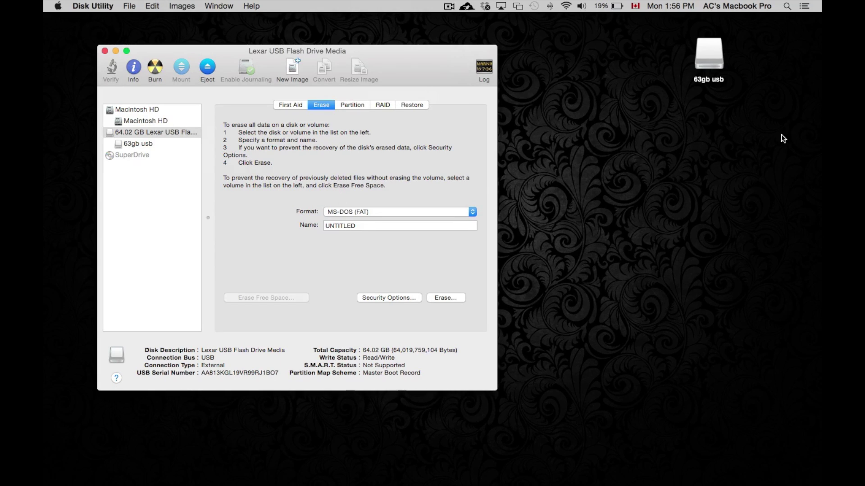
Rename the desktop drive icon to '64gb usb' by replacing '63gb' with '64gb'.
{"action": "left_click", "coordinate": [719, 80]}
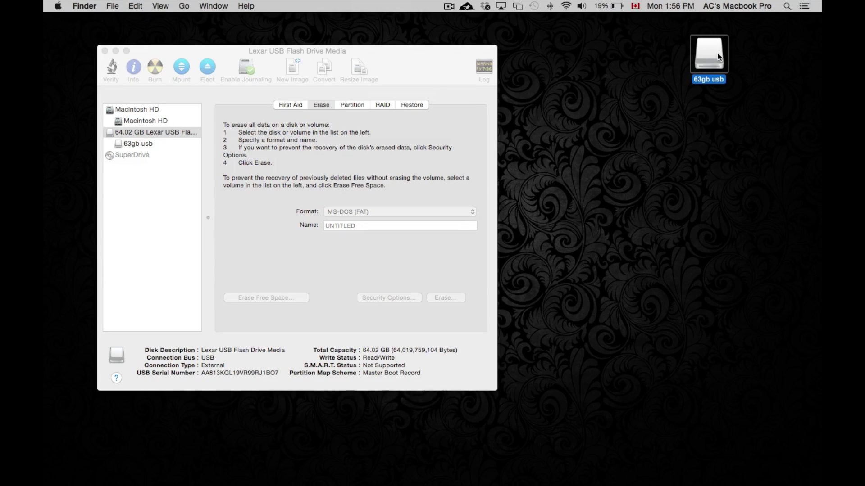
{"action": "key", "text": "Return"}
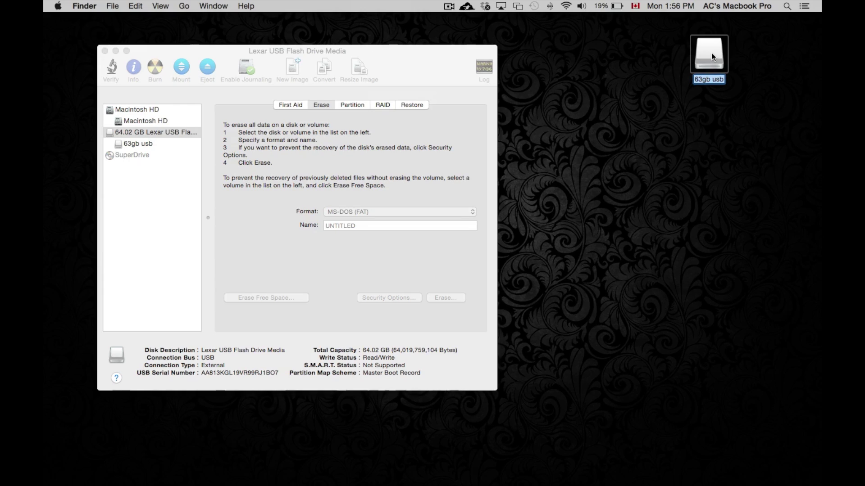
{"action": "left_click", "coordinate": [706, 79]}
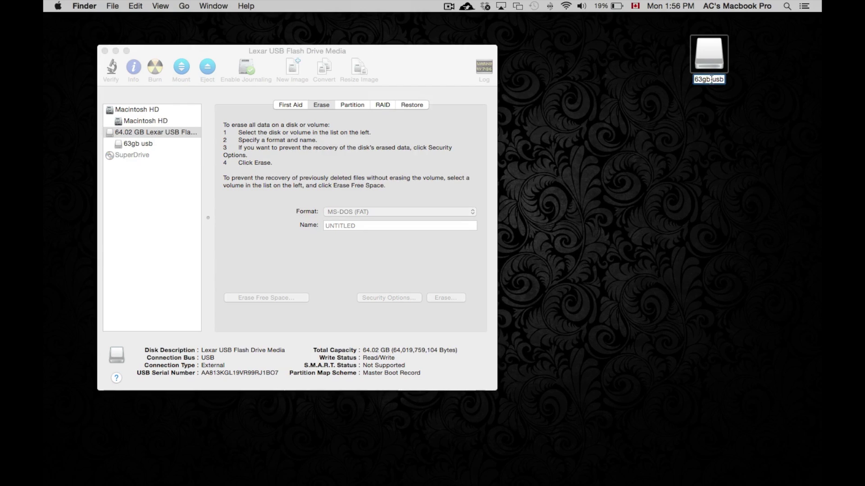
{"action": "left_click_drag", "start_coordinate": [706, 78], "coordinate": [645, 73]}
{"action": "type", "text": "64gb"}
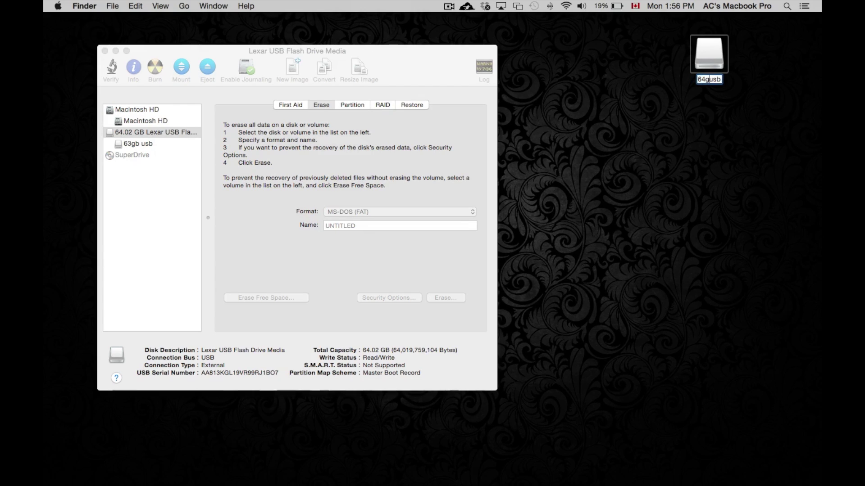
{"action": "left_click", "coordinate": [659, 125]}
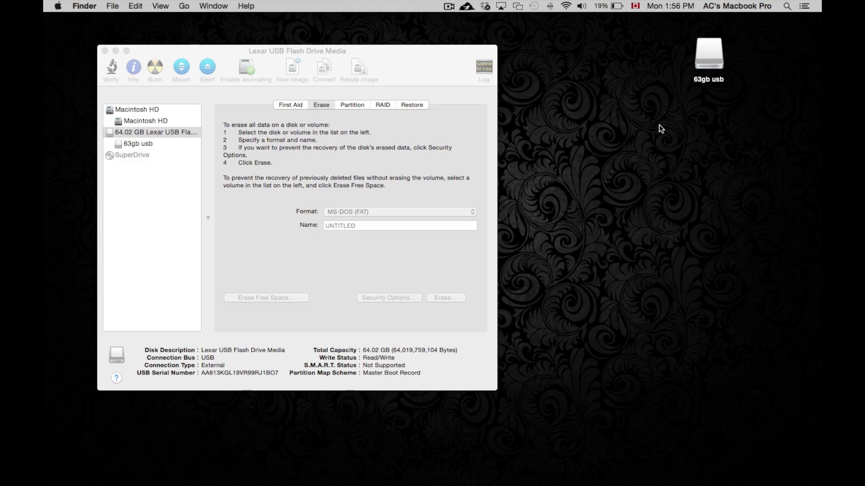
{"action": "left_click_drag", "start_coordinate": [399, 62], "coordinate": [498, 79]}
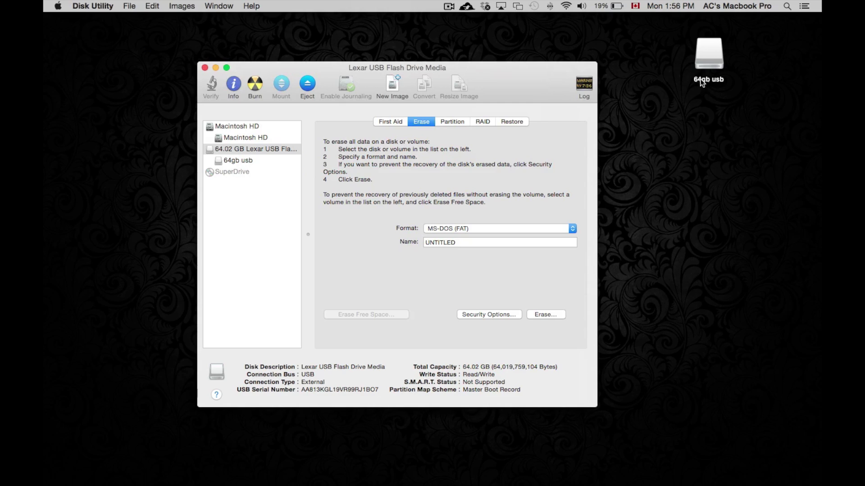
{"action": "left_click_drag", "start_coordinate": [508, 80], "coordinate": [499, 52]}
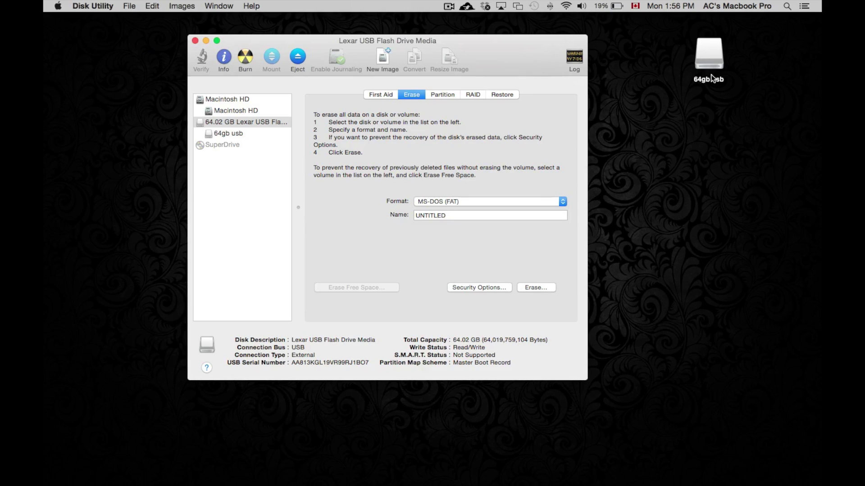
Confirm in Disk Utility that the 64gb usb volume is formatted ExFAT.
{"action": "left_click", "coordinate": [229, 133]}
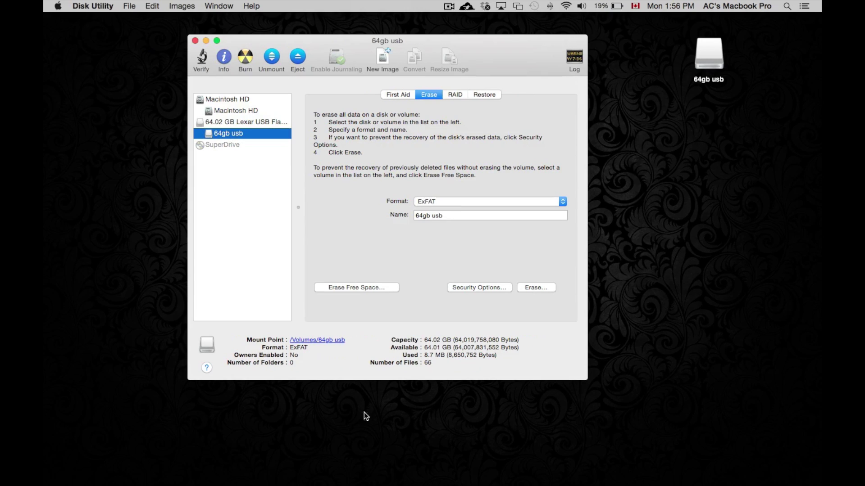
{"action": "left_click_drag", "start_coordinate": [264, 347], "coordinate": [321, 349]}
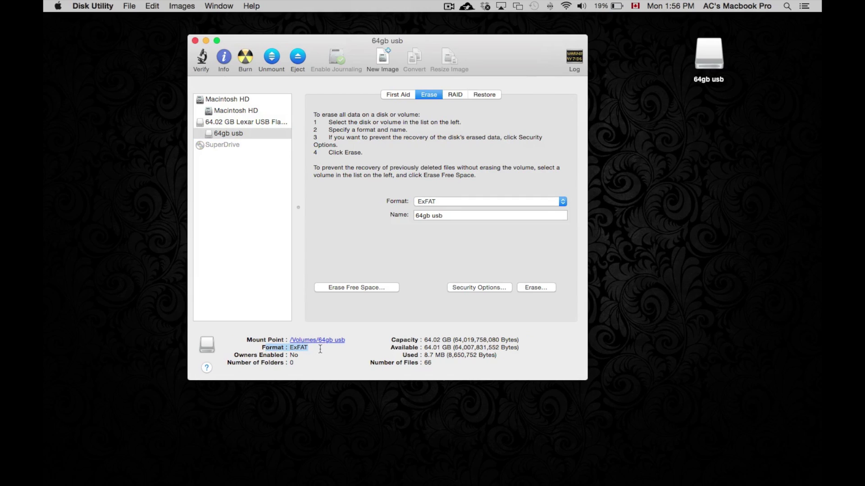
{"action": "left_click", "coordinate": [398, 350]}
Open the 64gb usb drive in a Finder window showing it empty, and close Disk Utility.
{"action": "double_click", "coordinate": [712, 50]}
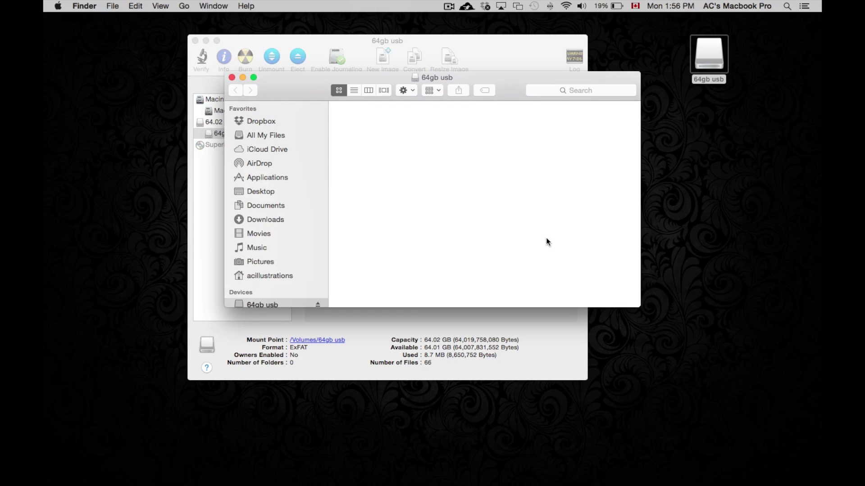
{"action": "left_click_drag", "start_coordinate": [503, 78], "coordinate": [553, 152]}
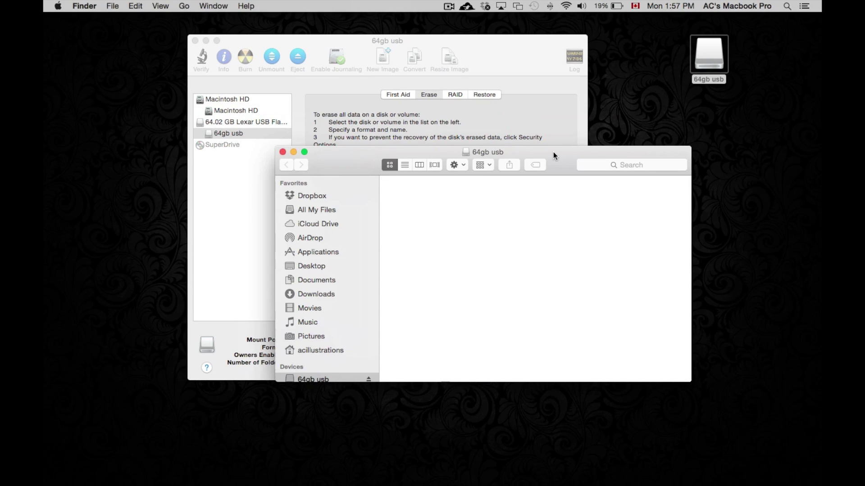
{"action": "left_click_drag", "start_coordinate": [355, 42], "coordinate": [234, 31]}
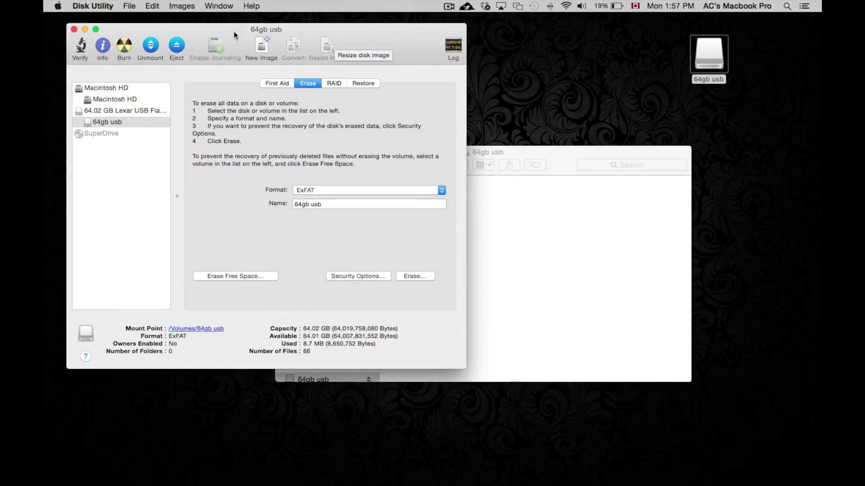
{"action": "left_click", "coordinate": [73, 29]}
{"action": "left_click_drag", "start_coordinate": [342, 164], "coordinate": [342, 106]}
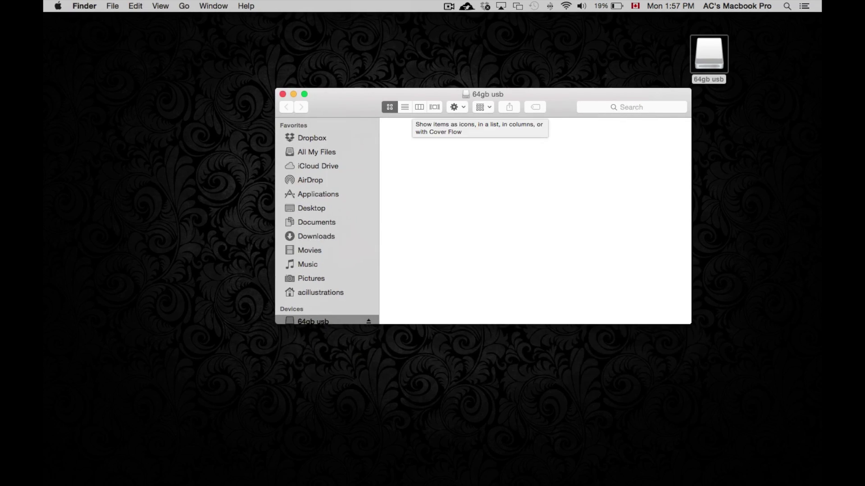
{"action": "mouse_move", "coordinate": [189, 484]}
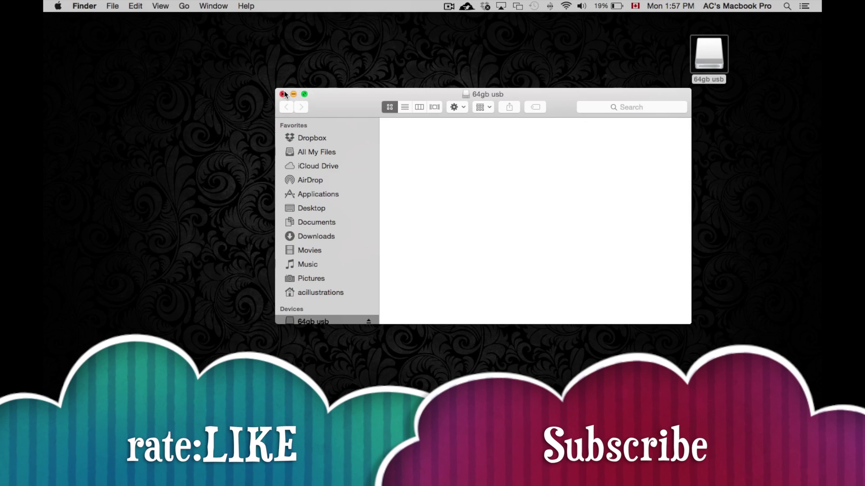
{"action": "scroll", "coordinate": [357, 201], "scroll_direction": "down", "scroll_amount": 3}
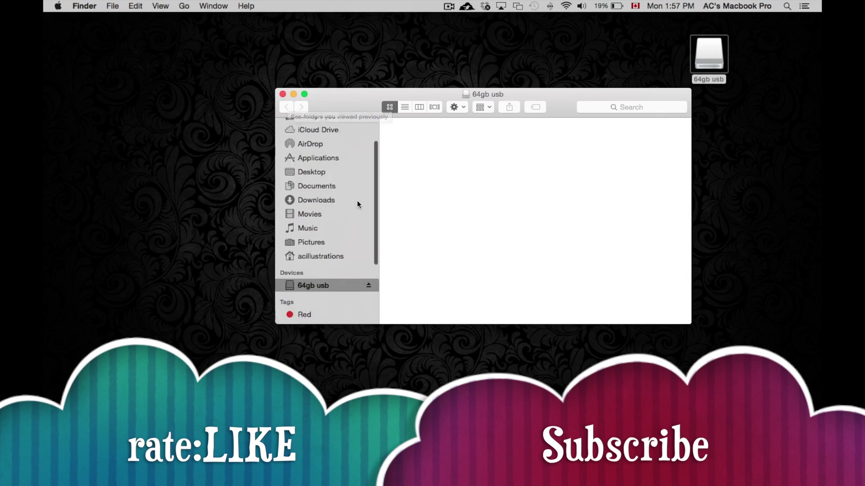